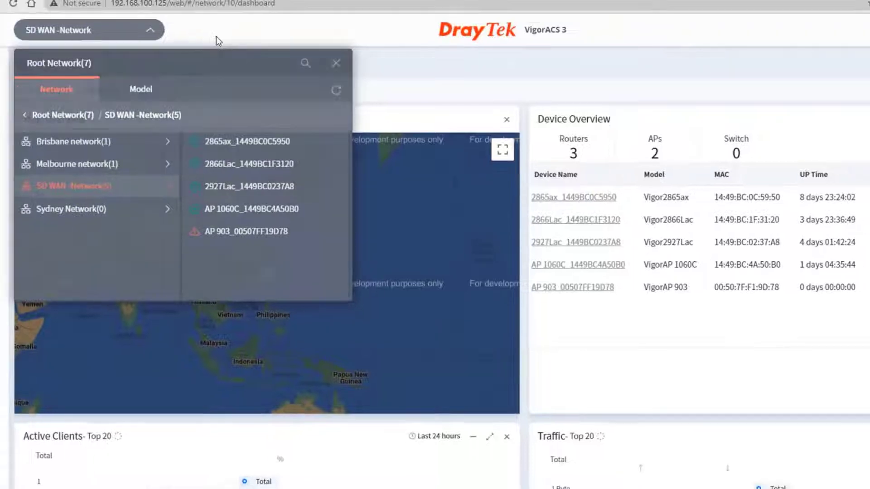
- Go to Provisioning > Global Parameters and start adding a new profile
click(205, 22)
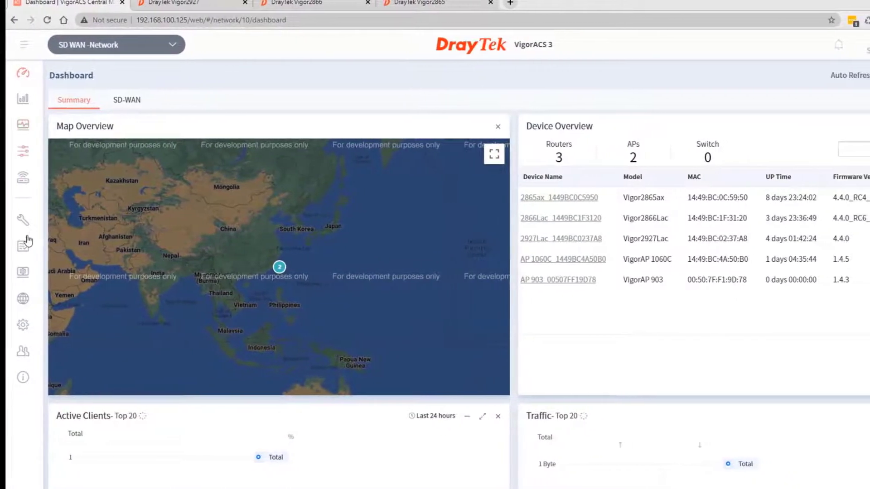
click(20, 273)
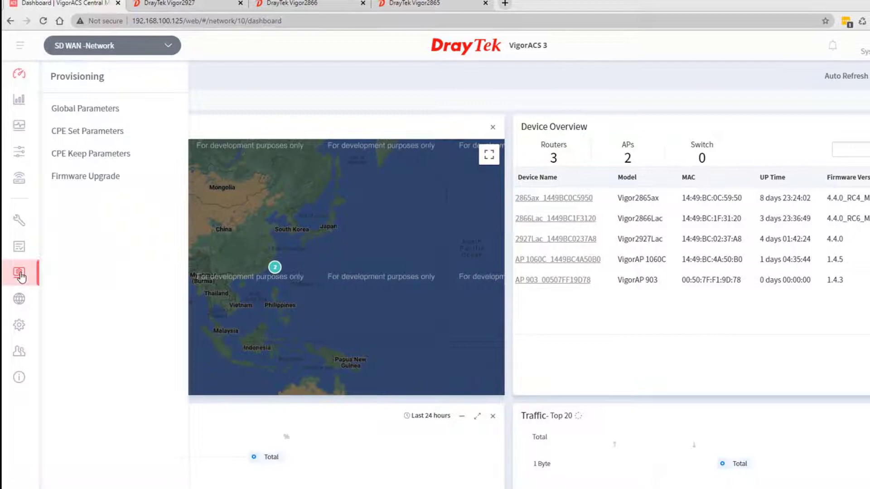
click(81, 92)
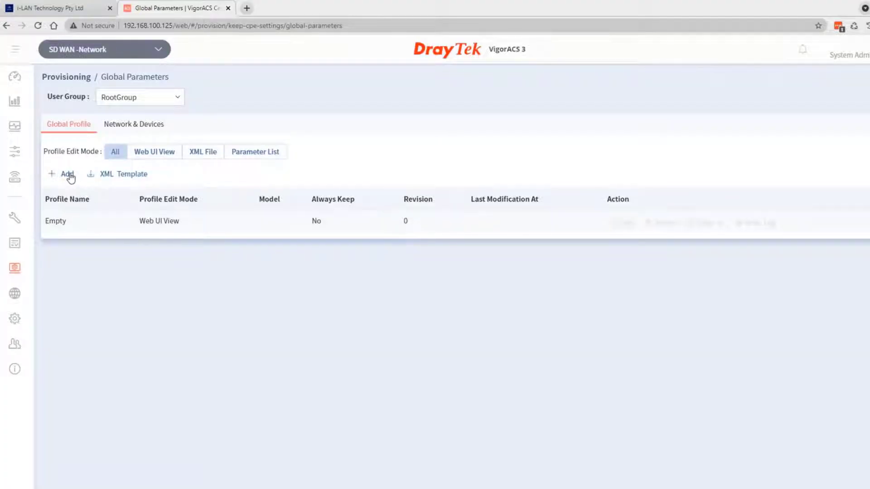
click(70, 176)
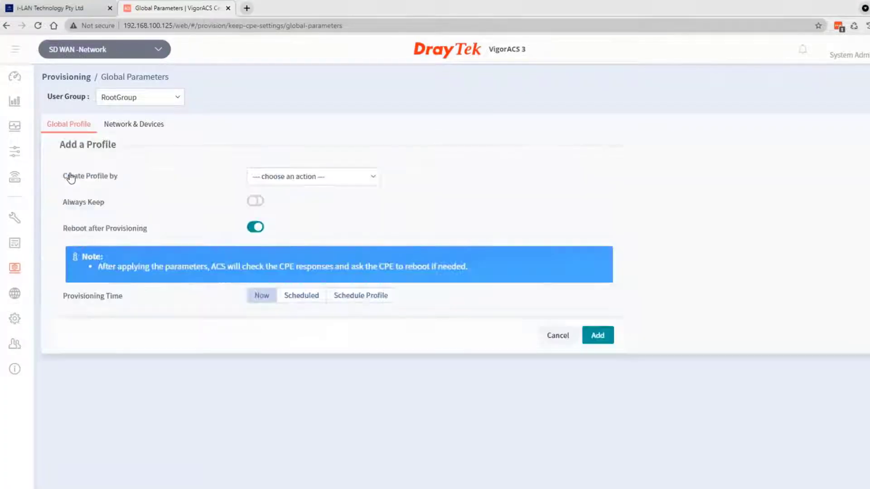
- Create the profile by Sampling from an Online Device and name it '2866.'
click(267, 177)
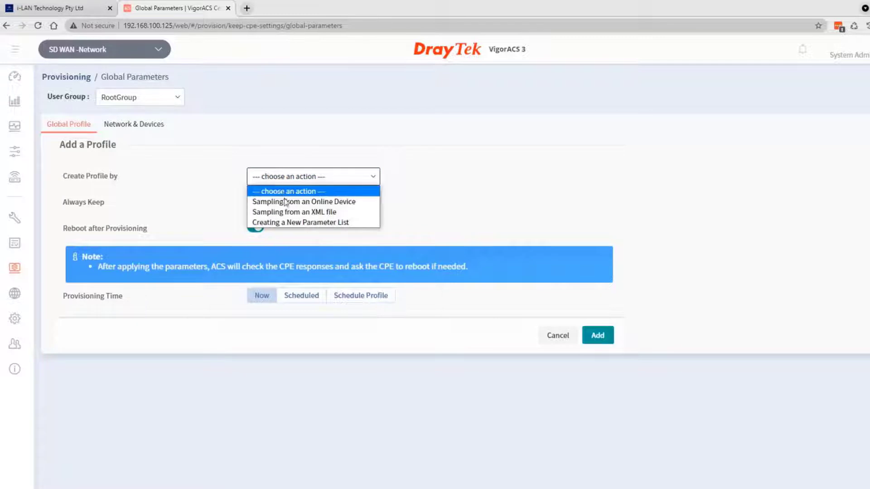
click(285, 202)
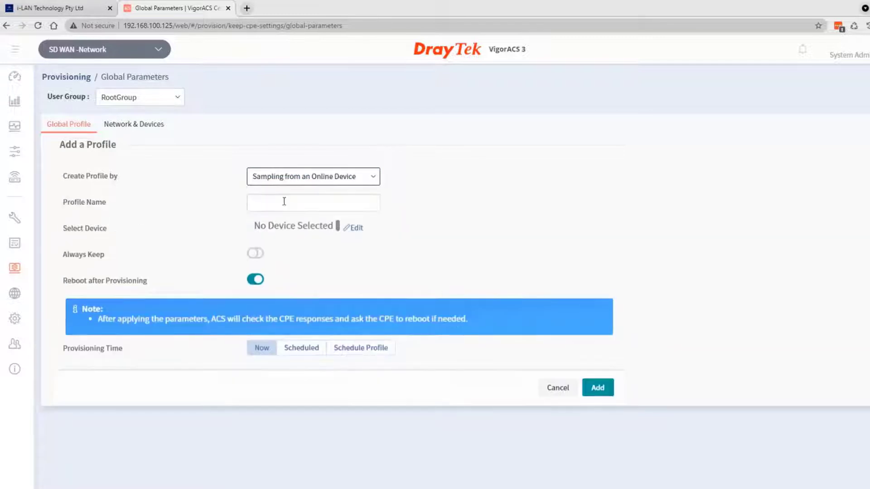
click(281, 203)
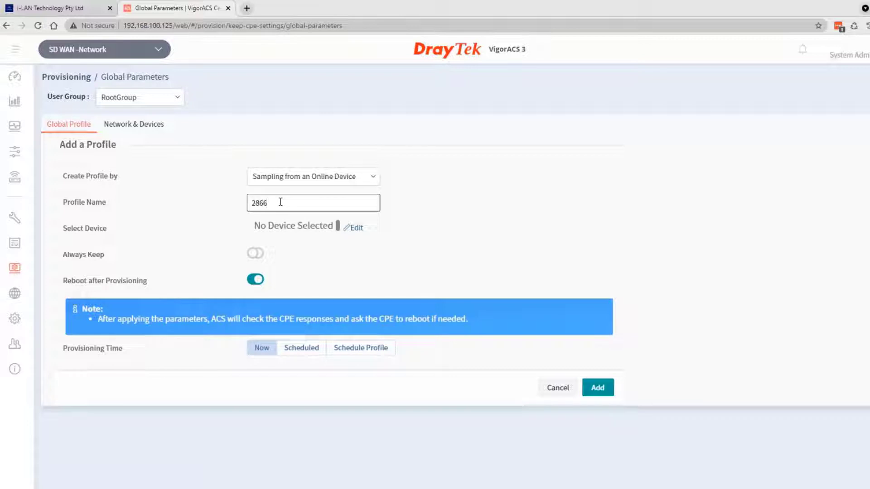
text(2866.)
click(176, 98)
- Put the profile in the SDWAN user group and sample Vigor2866 router 2866Lac_1449BC1F3120
click(128, 143)
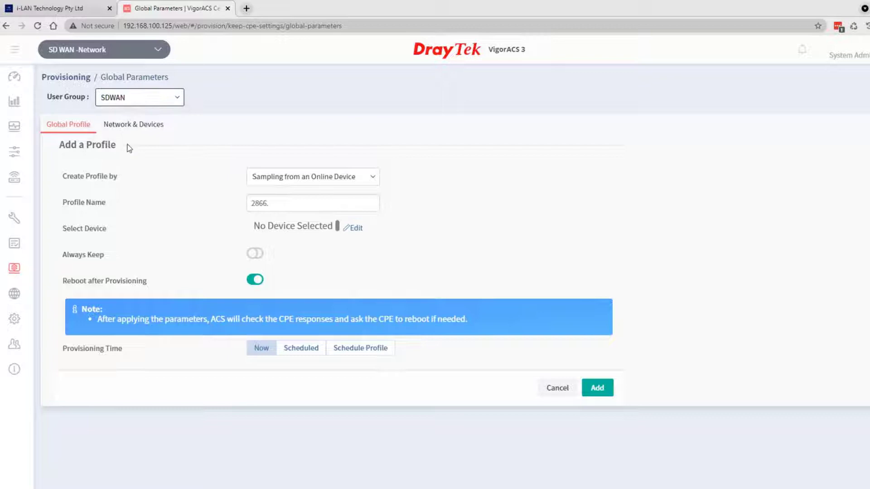
click(356, 229)
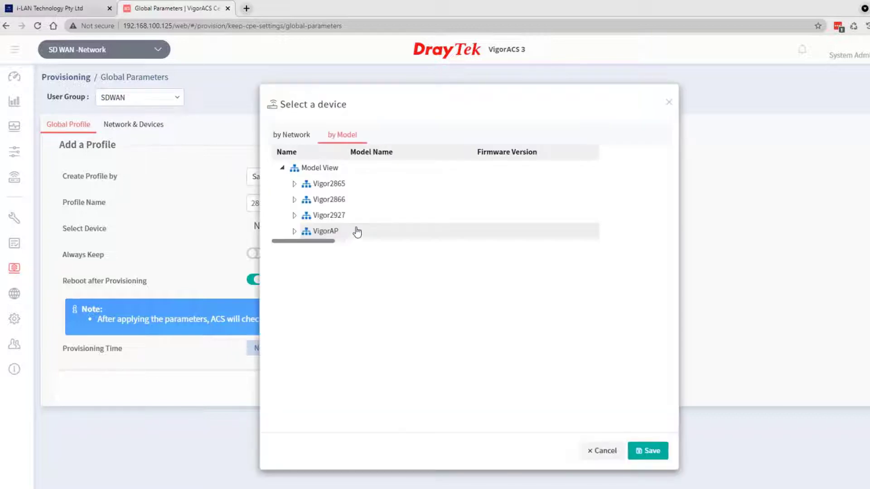
click(294, 199)
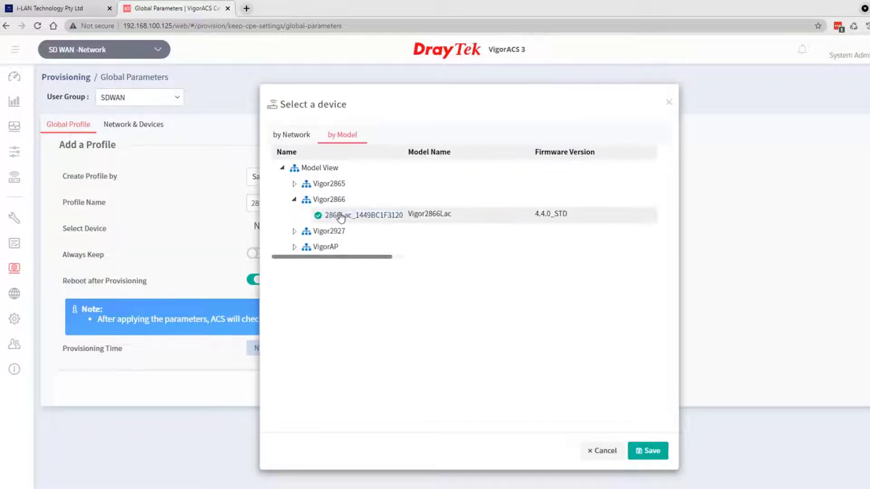
click(341, 218)
click(643, 451)
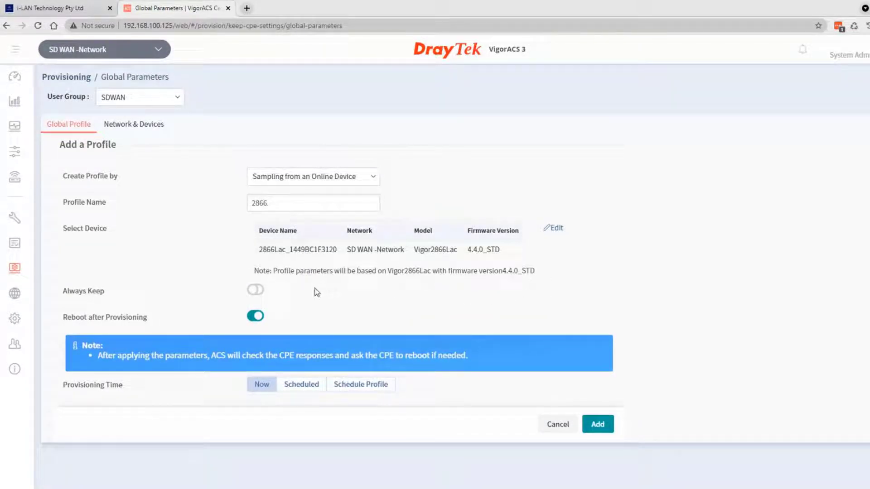
- Turn Always Keep on and Reboot after Provisioning off
click(260, 292)
click(259, 291)
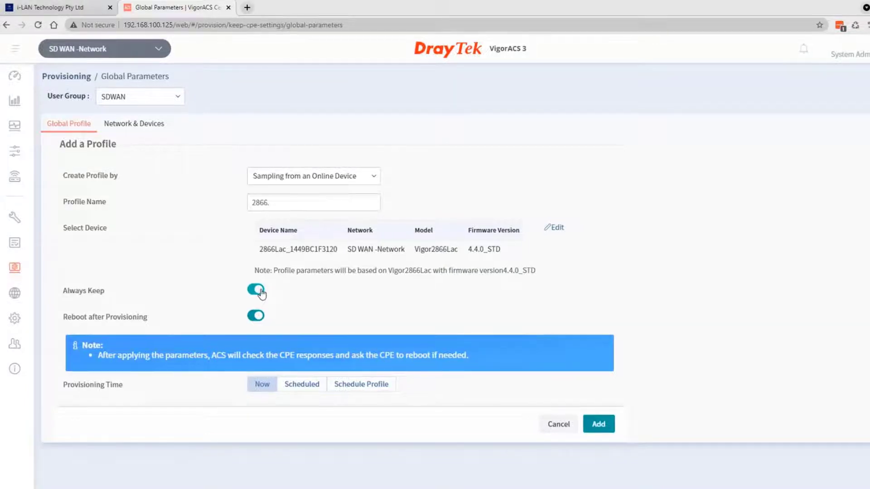
click(254, 317)
click(256, 318)
click(254, 317)
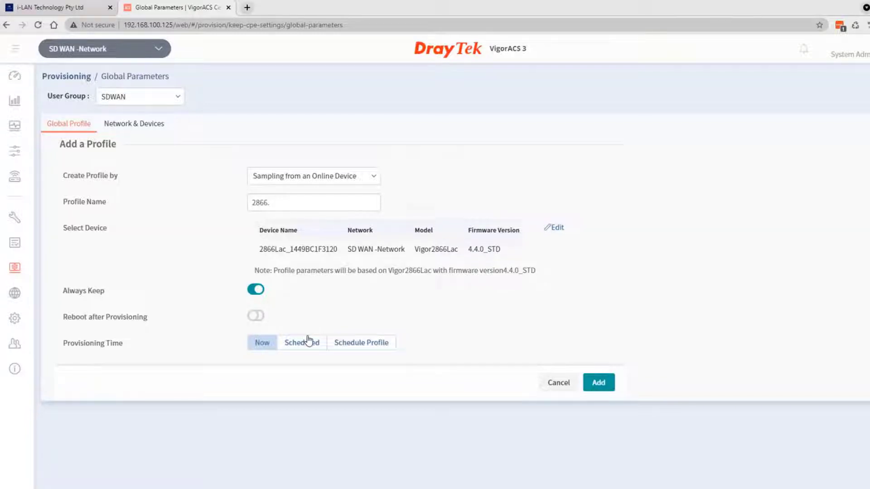
- Add the 2866 profile, then edit it in the Web UI View at System
click(597, 383)
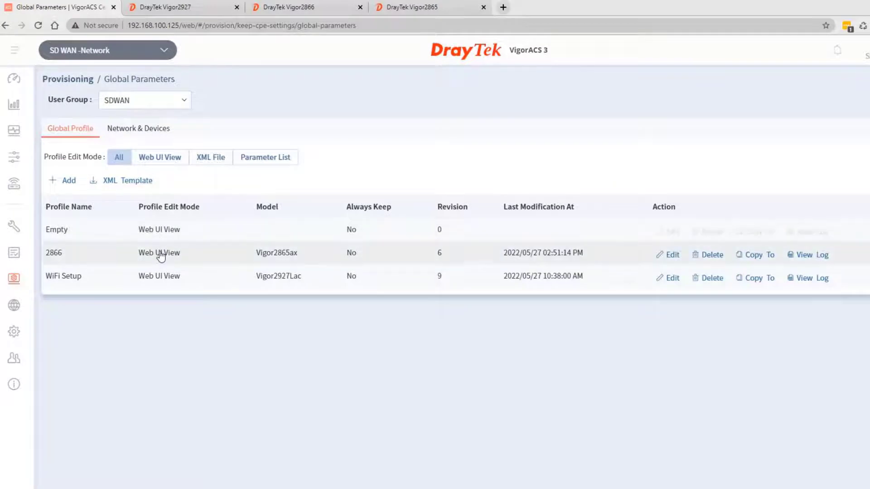
click(671, 256)
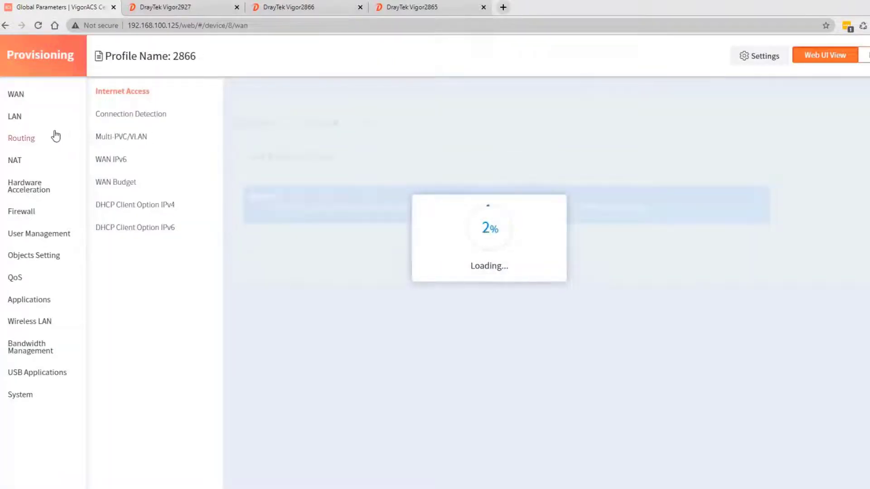
click(26, 402)
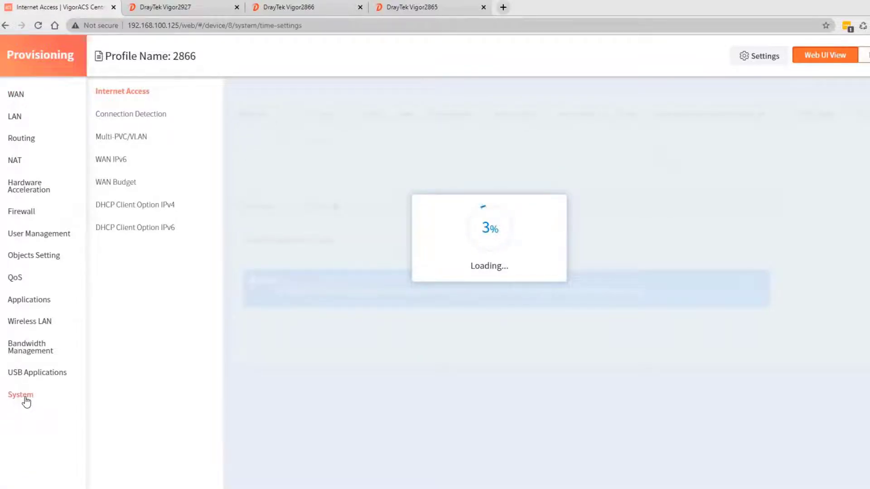
- Replace the Admin Password under System > Admin Account and save the profile
click(135, 145)
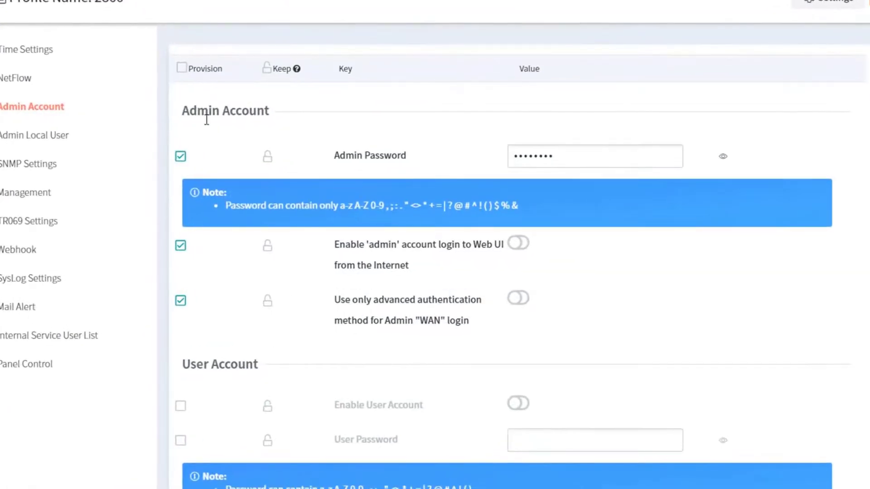
click(723, 157)
click(594, 159)
double_click(594, 159)
click(594, 159)
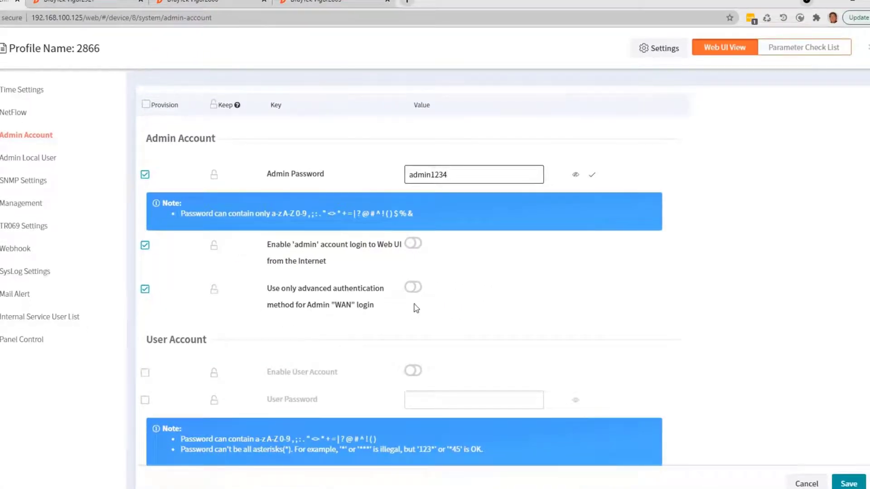
click(413, 287)
click(855, 485)
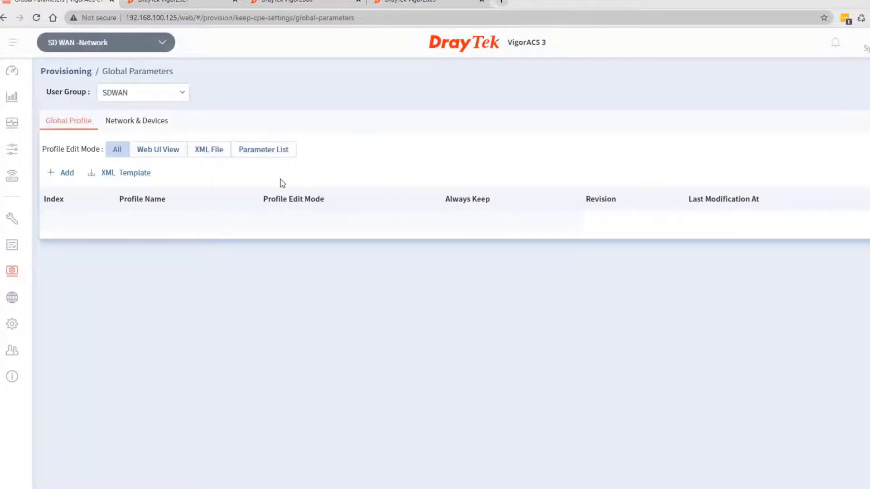
- Set Profile Id 2866 for the SD WAN -Network under Network & Devices and save
click(144, 125)
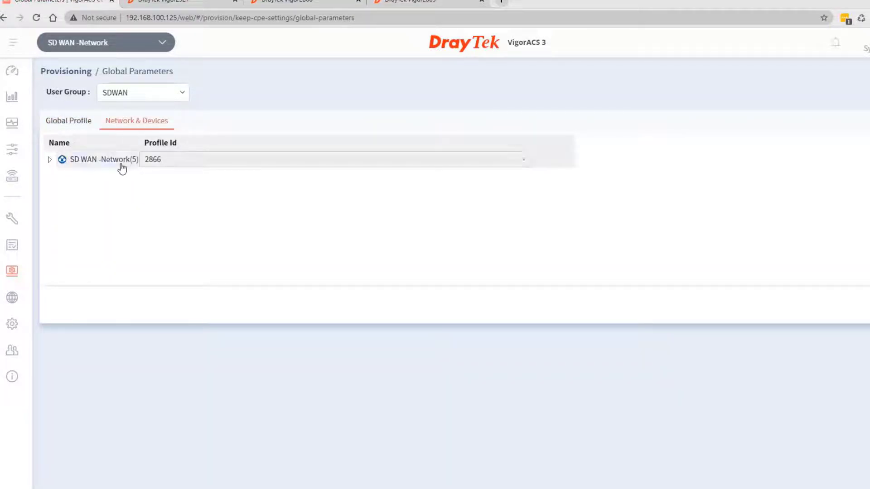
click(50, 161)
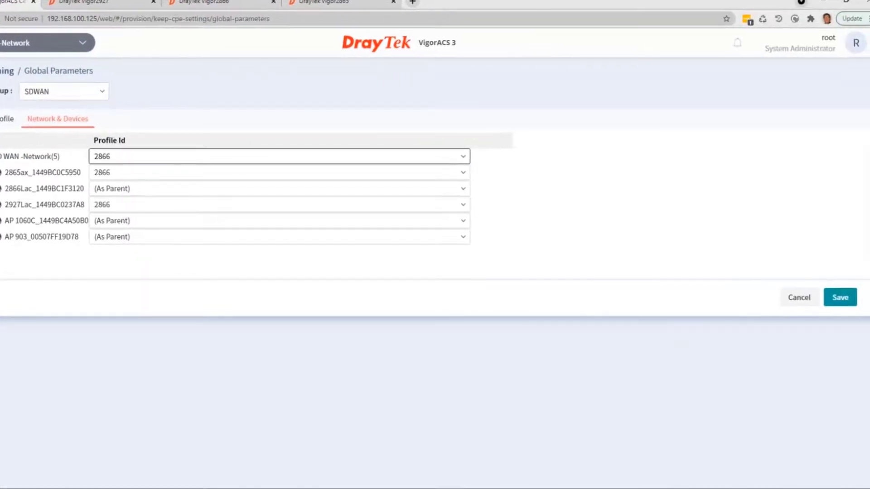
click(853, 301)
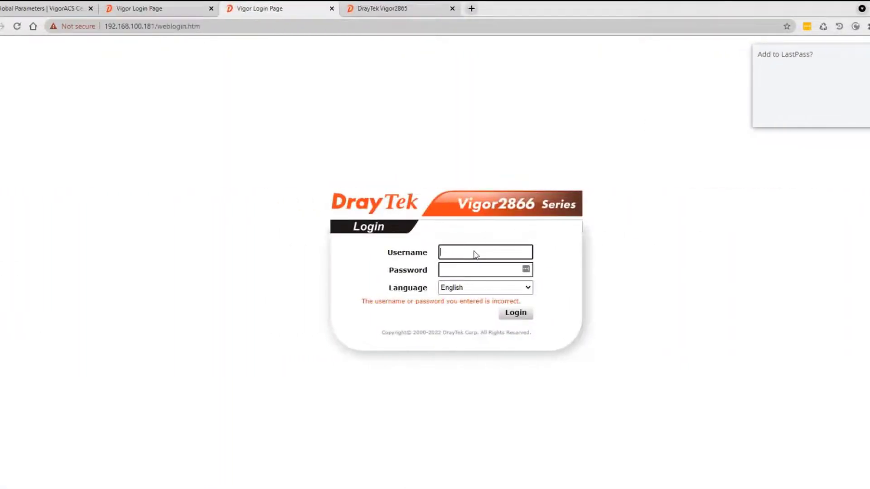
- Log in to the Vigor2866 as admin with the pasted new password
key(Tab)
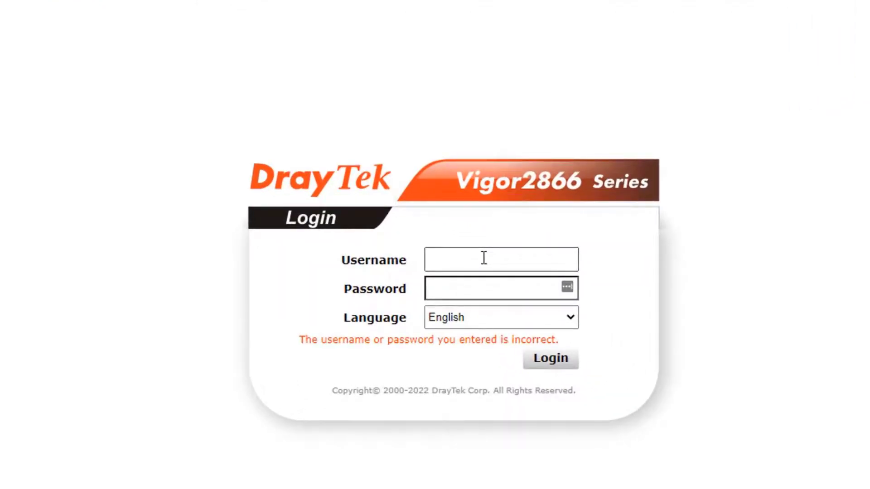
click(484, 258)
text(admin)
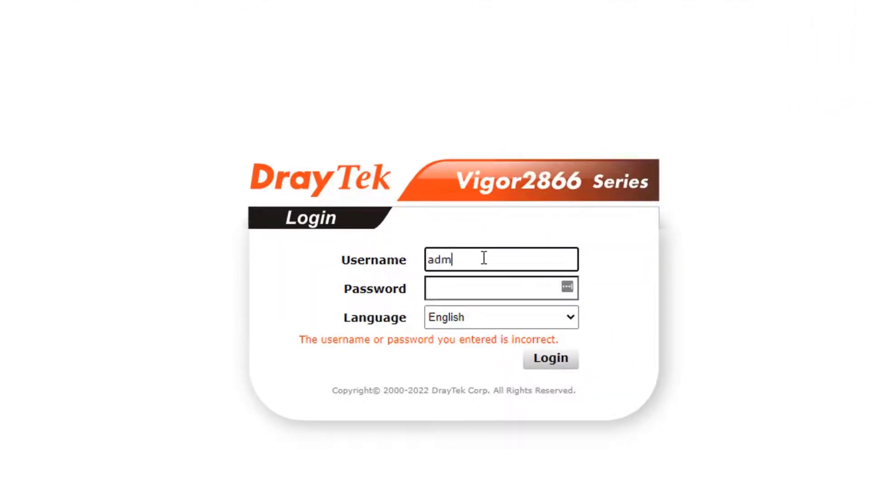
right_click(466, 292)
click(528, 420)
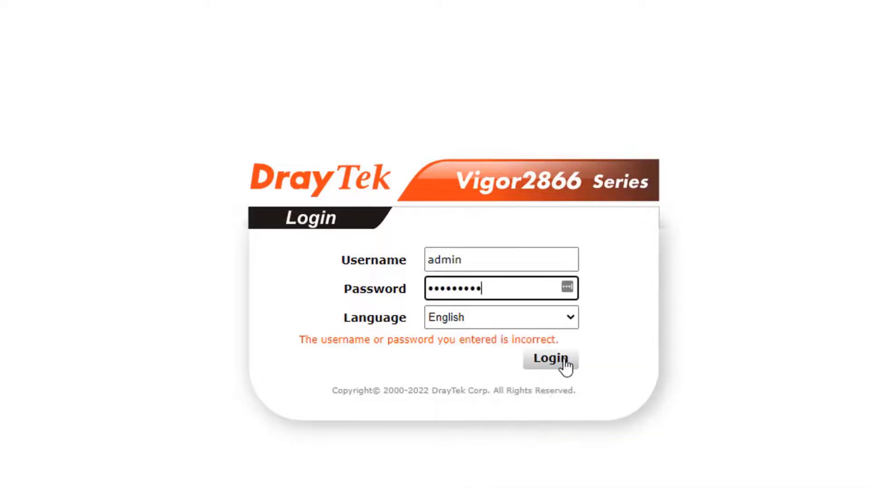
click(553, 363)
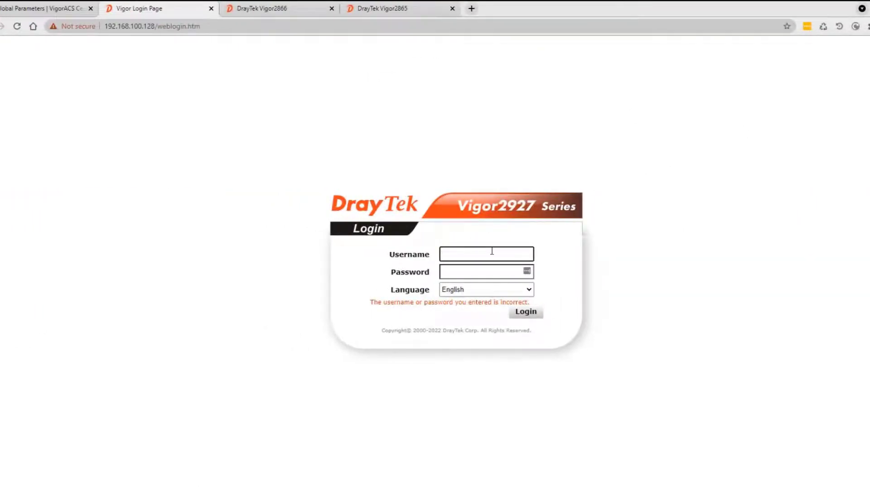
- Log in to the Vigor2927 with the pasted new admin password
right_click(471, 271)
click(494, 347)
click(522, 313)
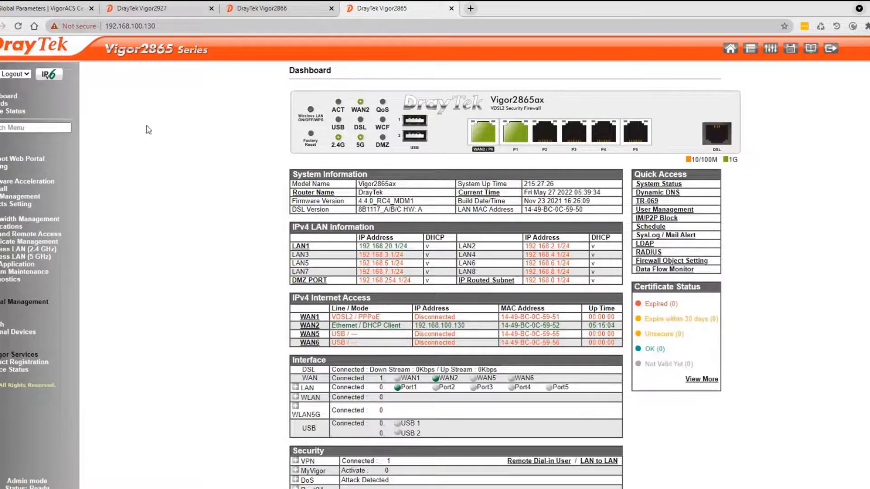
- Back in VigorACS, view the 2866 profile's deployment log
click(40, 9)
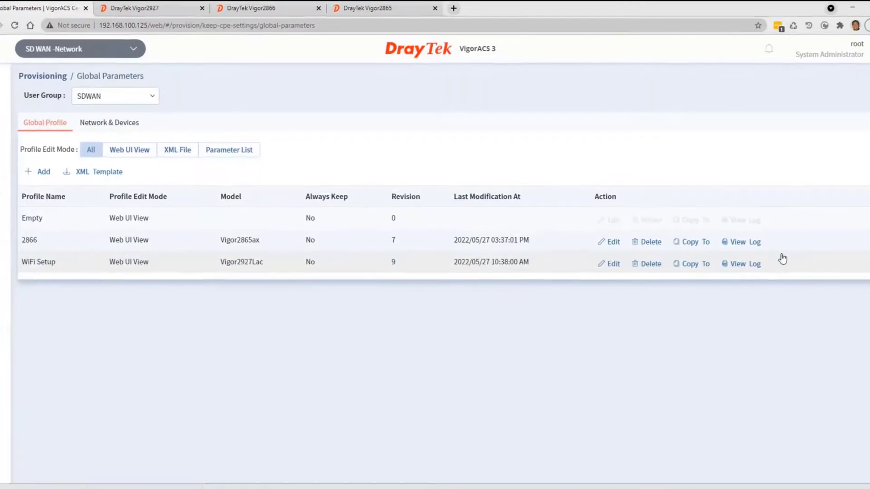
click(750, 242)
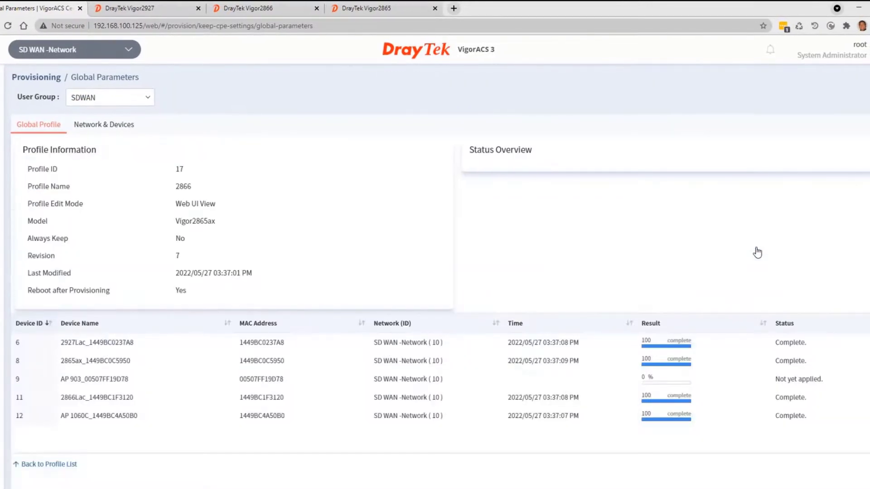